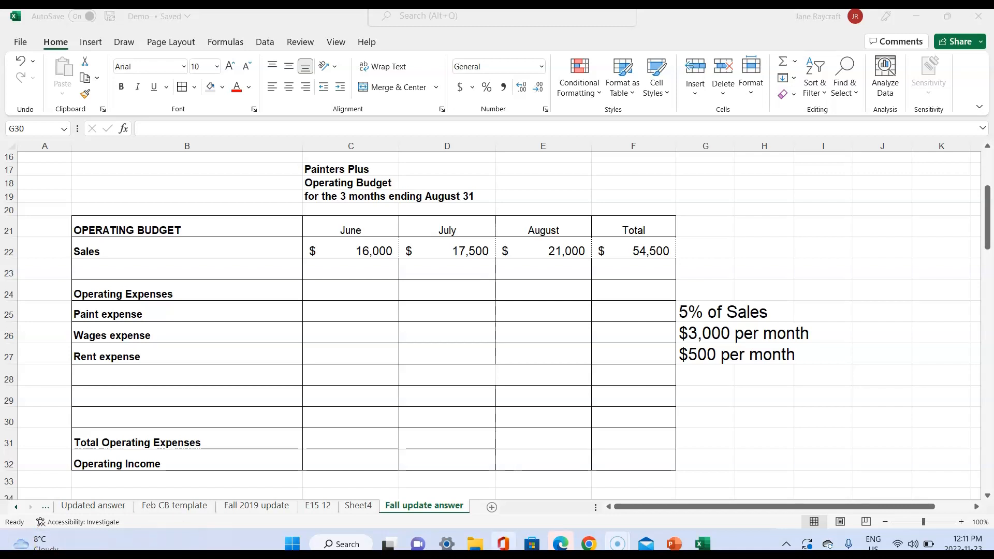
# - Calculate June's paint expense in C25 as 5% of June sales with the formula =C22*5%
pyautogui.click(333, 313)
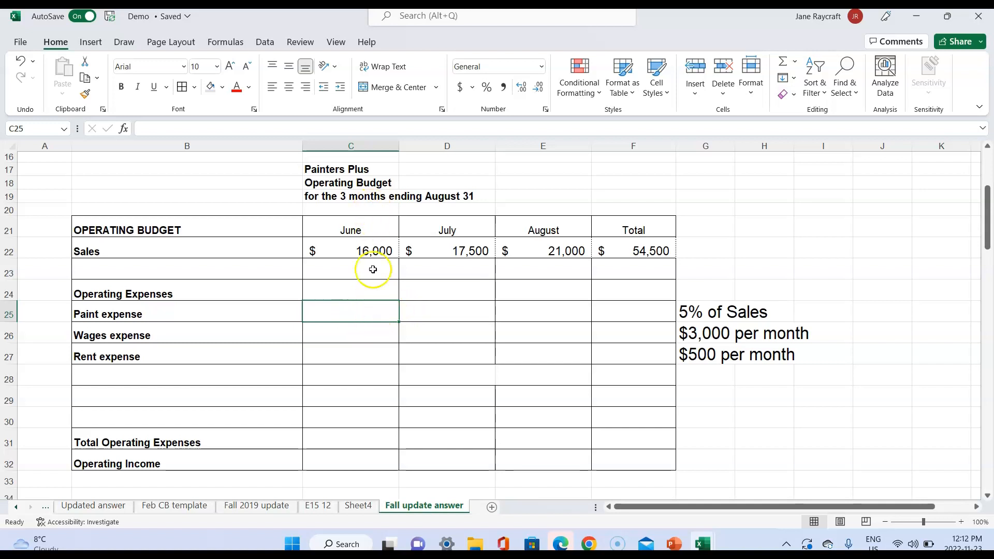
pyautogui.click(373, 311)
pyautogui.write('=')
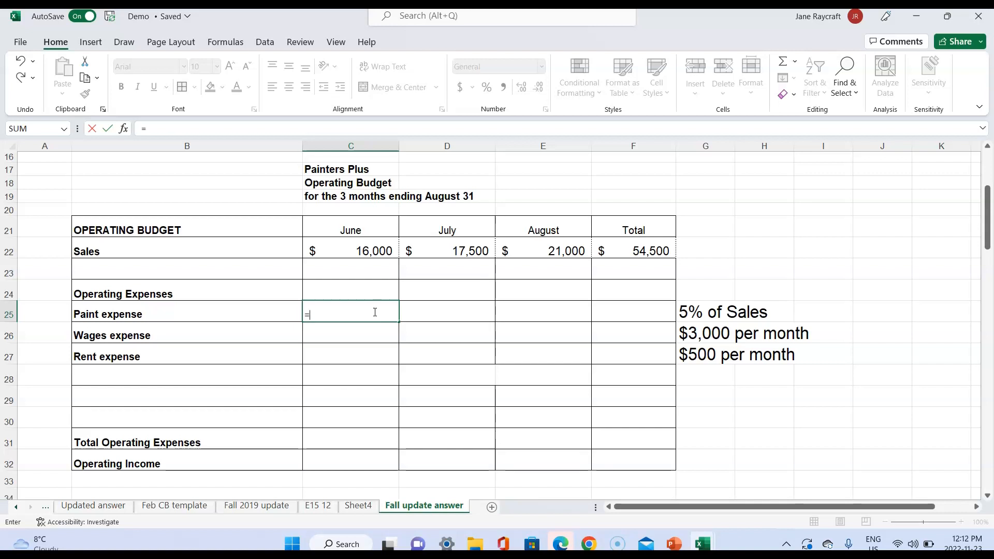
pyautogui.click(367, 251)
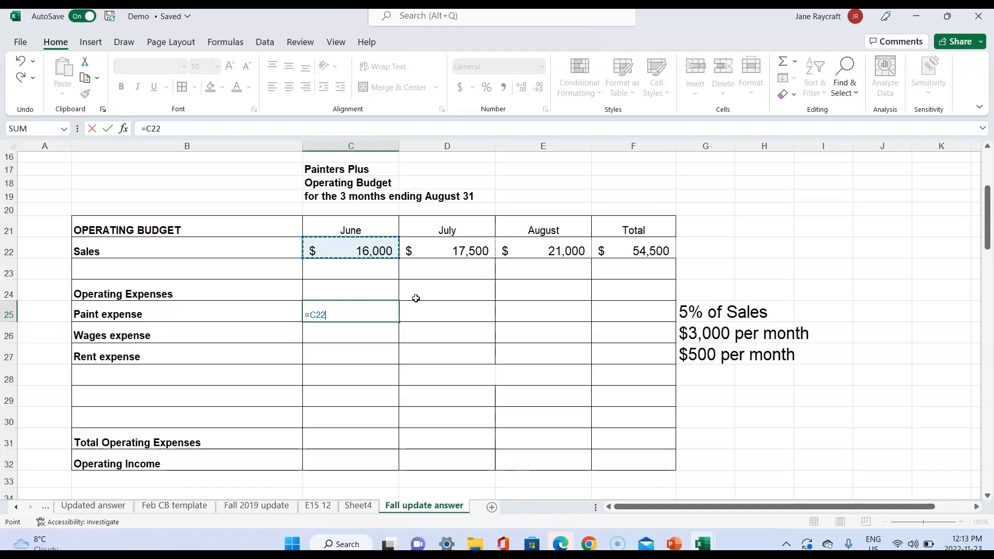
pyautogui.write('*')
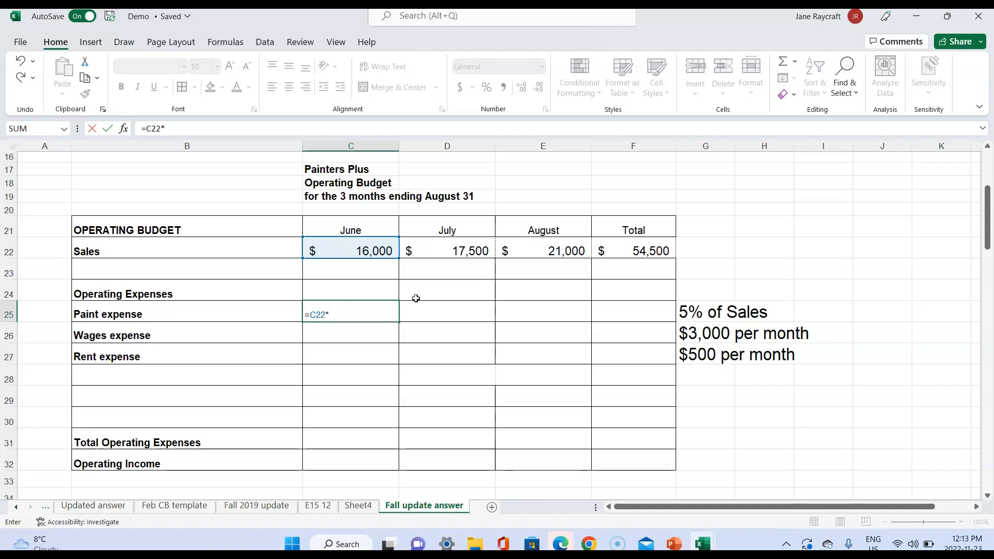
pyautogui.write('5%')
pyautogui.press('Return')
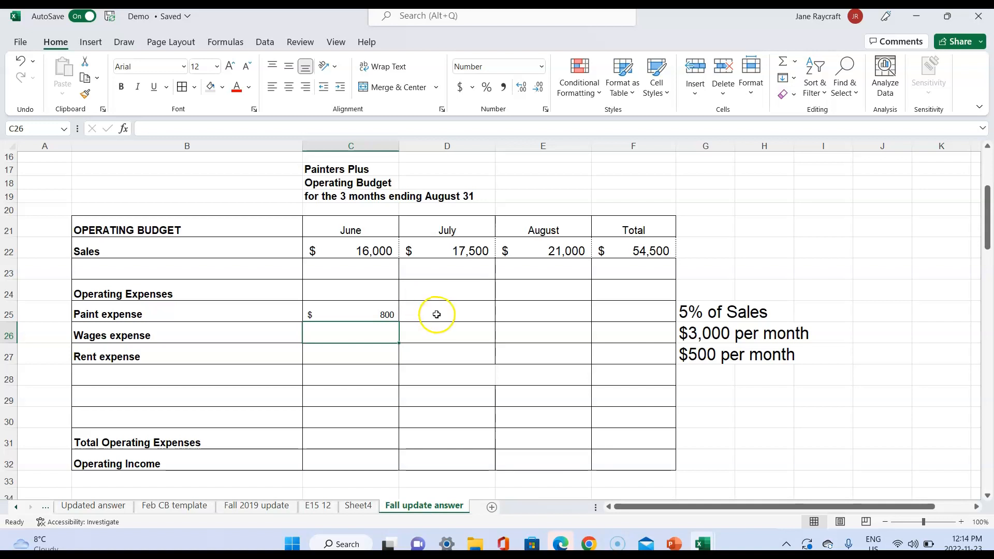
# - Calculate July's paint expense in D25 as 5% of July sales with the formula =D22*5%
pyautogui.click(436, 314)
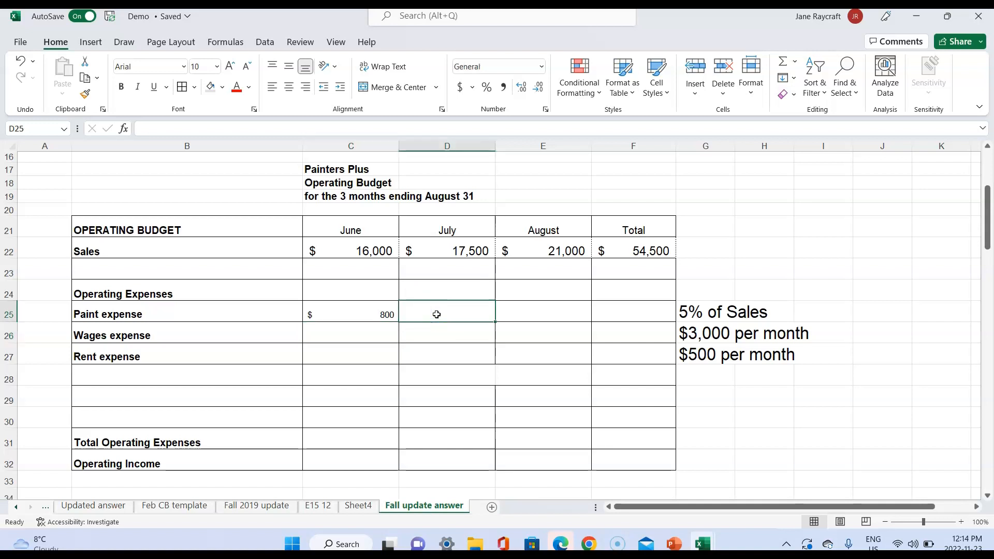
pyautogui.write('=')
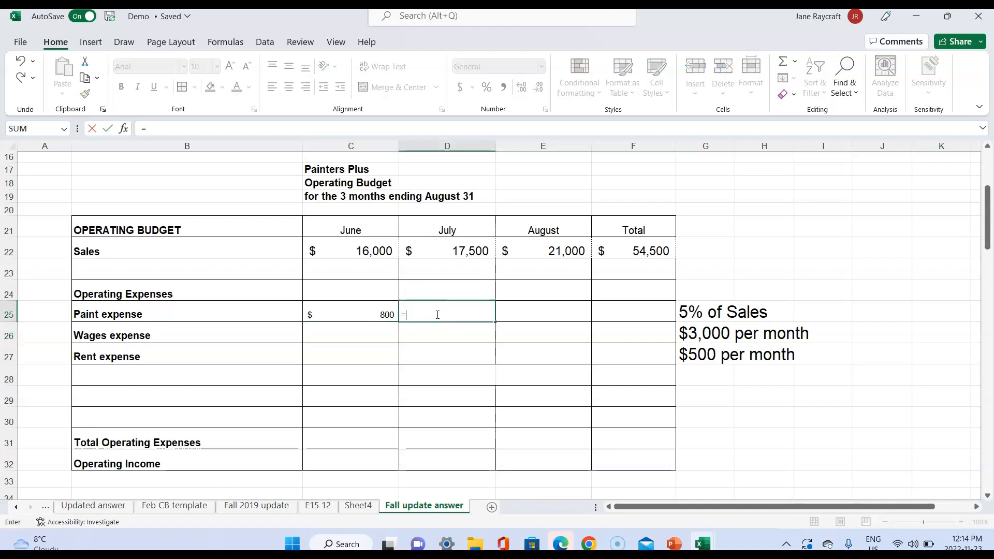
pyautogui.click(470, 250)
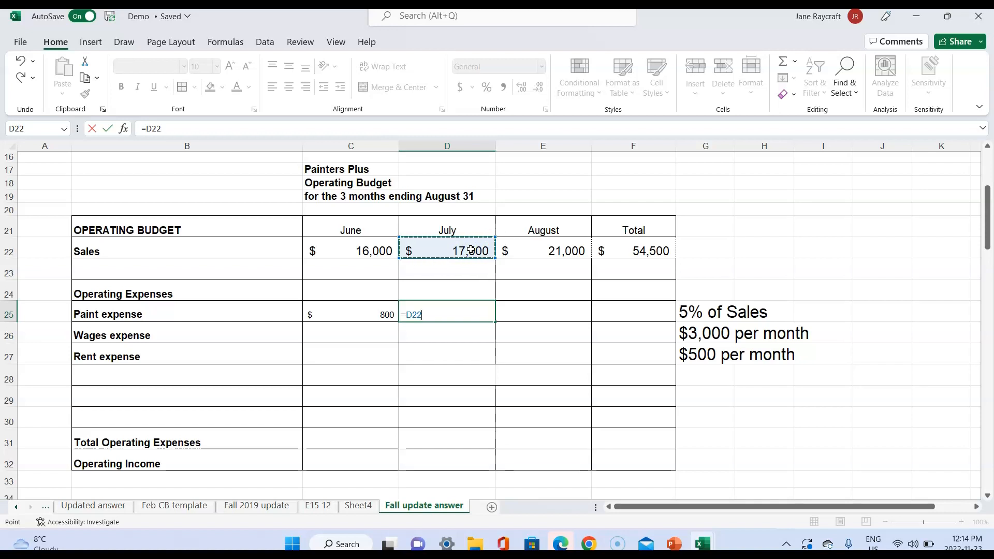
pyautogui.write('*5%')
pyautogui.press('Return')
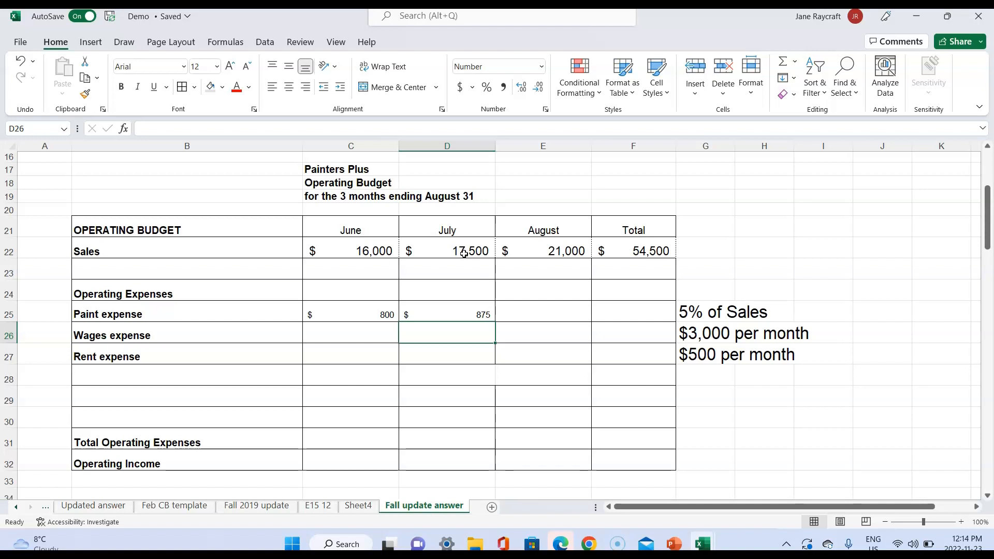
# - Fill July's paint expense formula across to August in E25 and check the copied formula
pyautogui.click(470, 312)
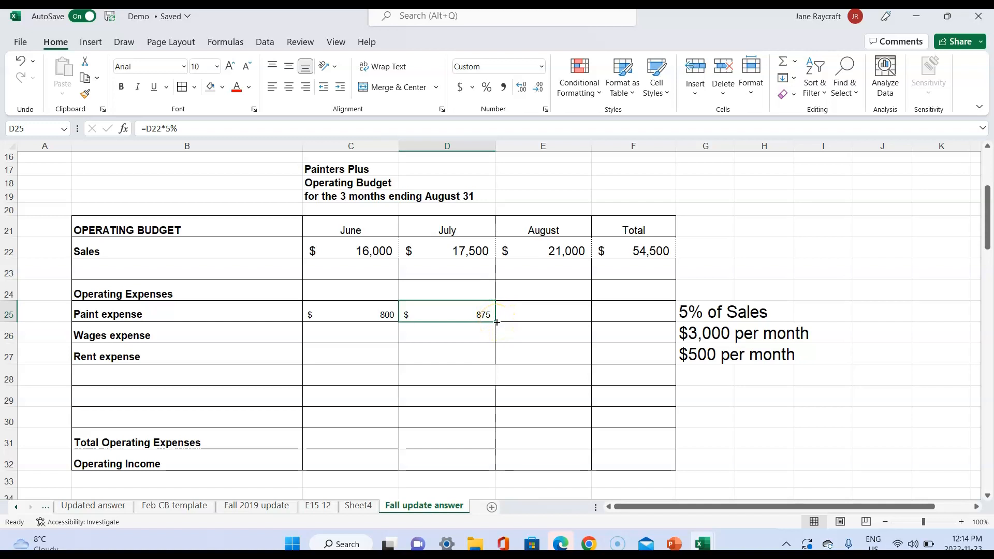
pyautogui.moveTo(497, 322); pyautogui.dragTo(557, 317)
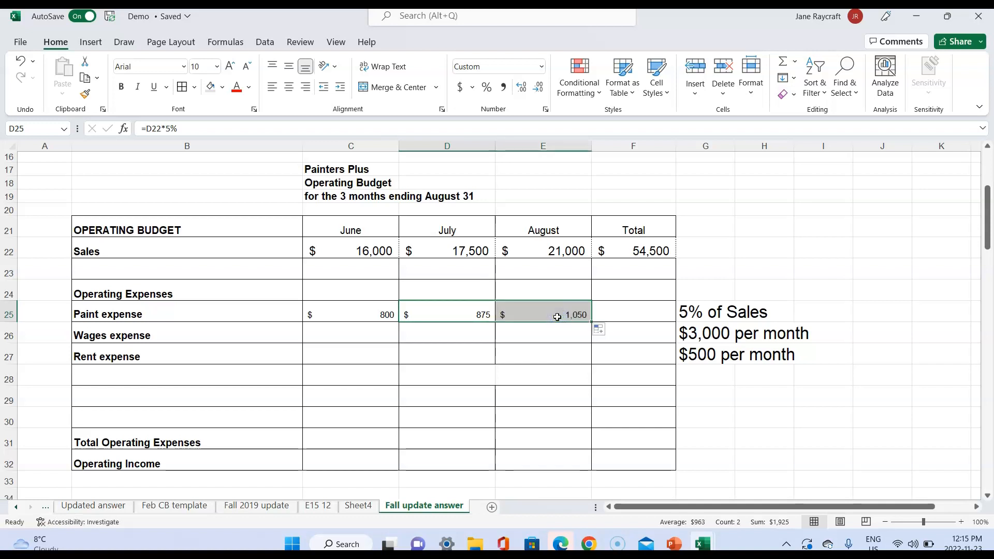
pyautogui.click(557, 311)
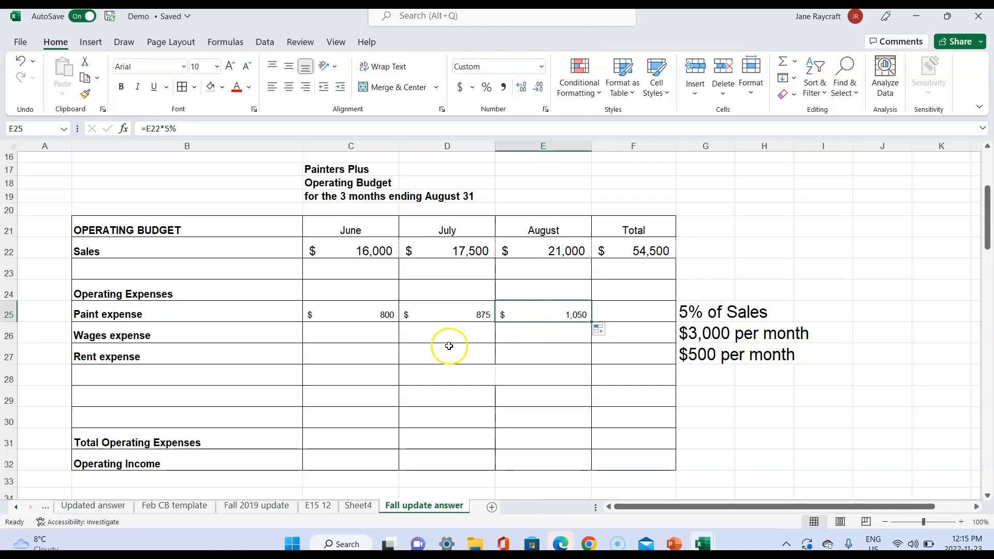
# - Enter 3000 for June's wages expense in C26 and 5000 for June's rent expense in C27
pyautogui.click(377, 334)
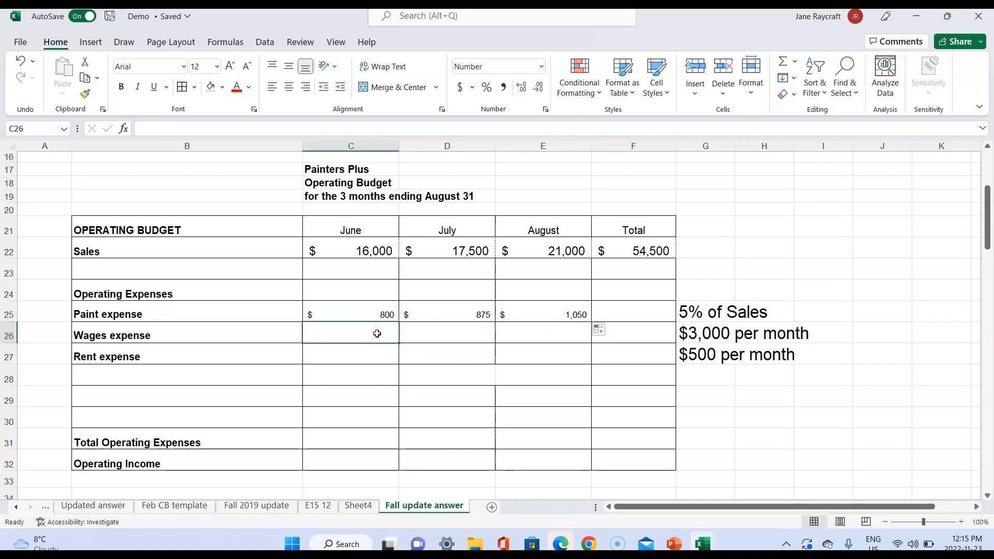
pyautogui.write('3000')
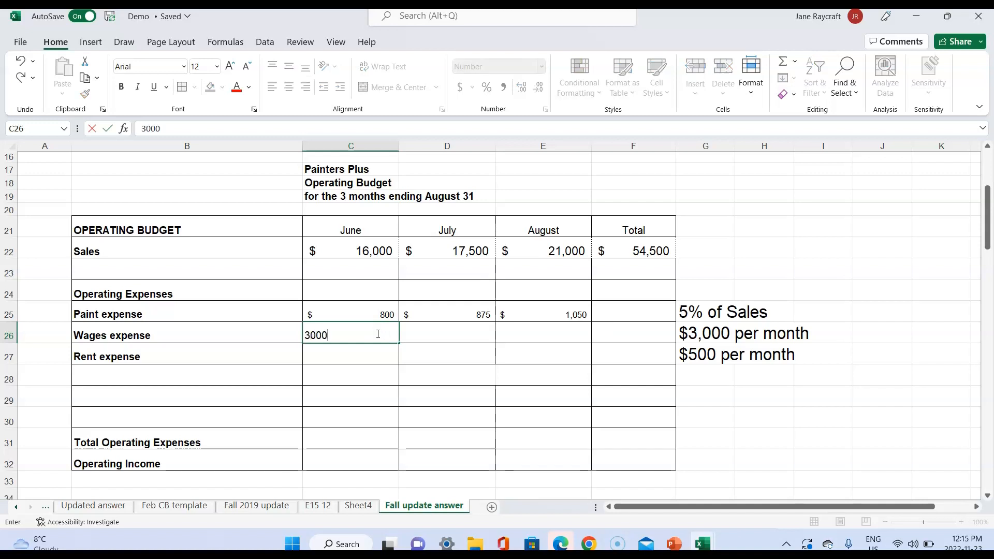
pyautogui.press('Return')
pyautogui.write('5000')
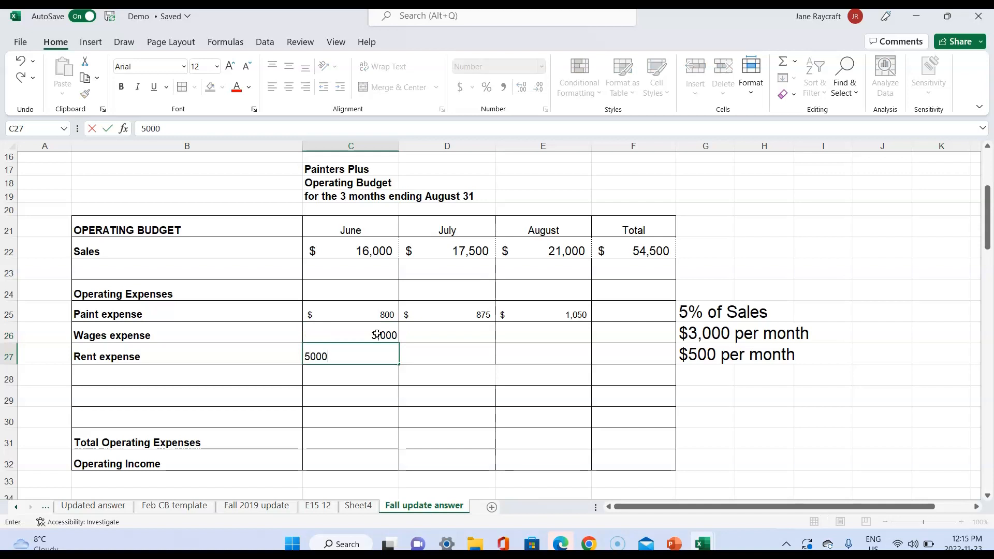
pyautogui.press('Return')
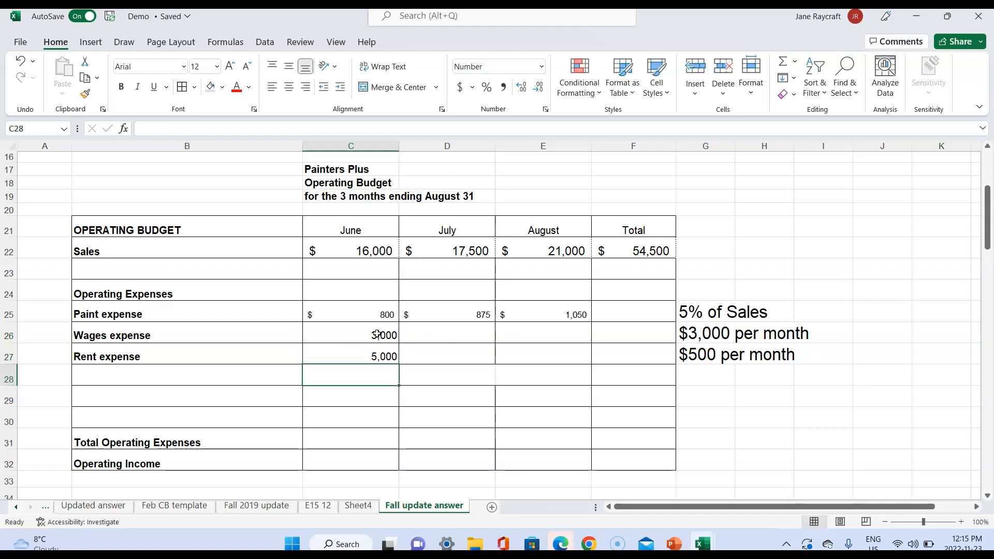
# - Try to calculate June's total operating expenses in C31 with AutoSum over the range C22:C28
pyautogui.click(372, 439)
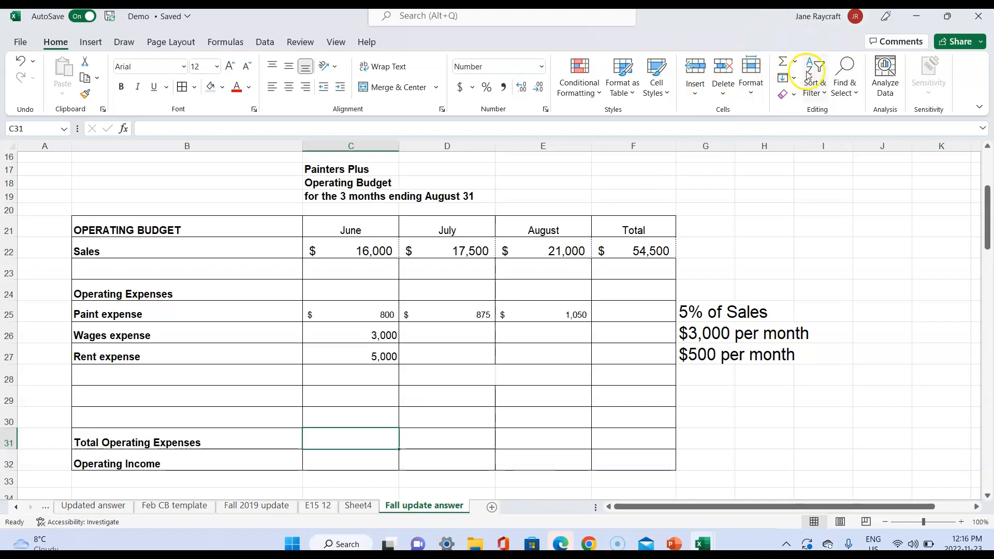
pyautogui.click(353, 436)
pyautogui.click(352, 435)
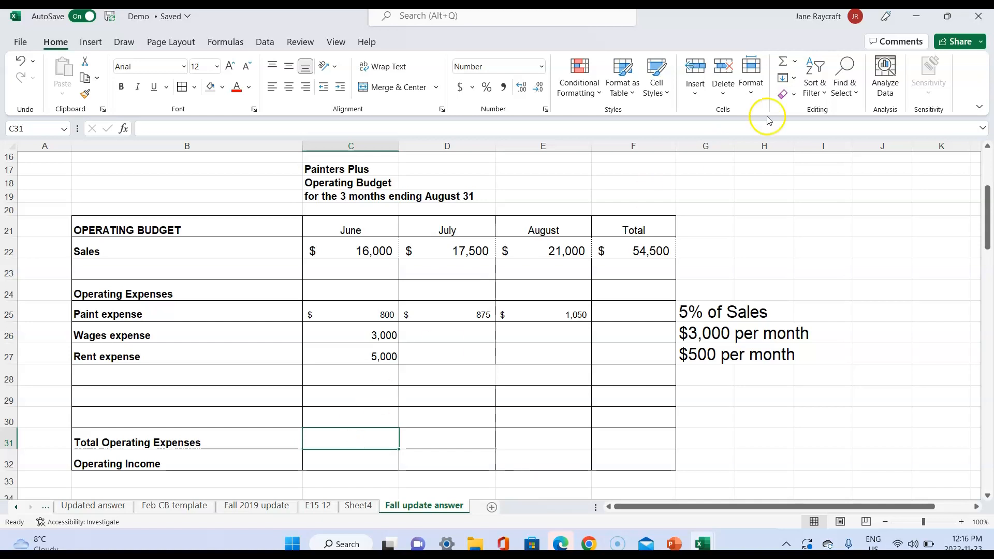
pyautogui.click(783, 61)
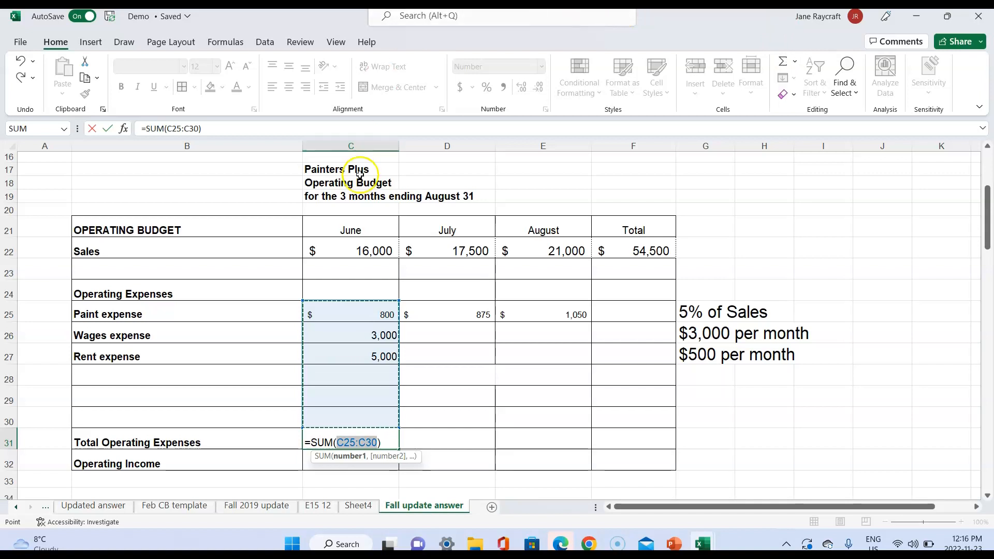
pyautogui.moveTo(377, 251); pyautogui.dragTo(382, 377)
pyautogui.press('Return')
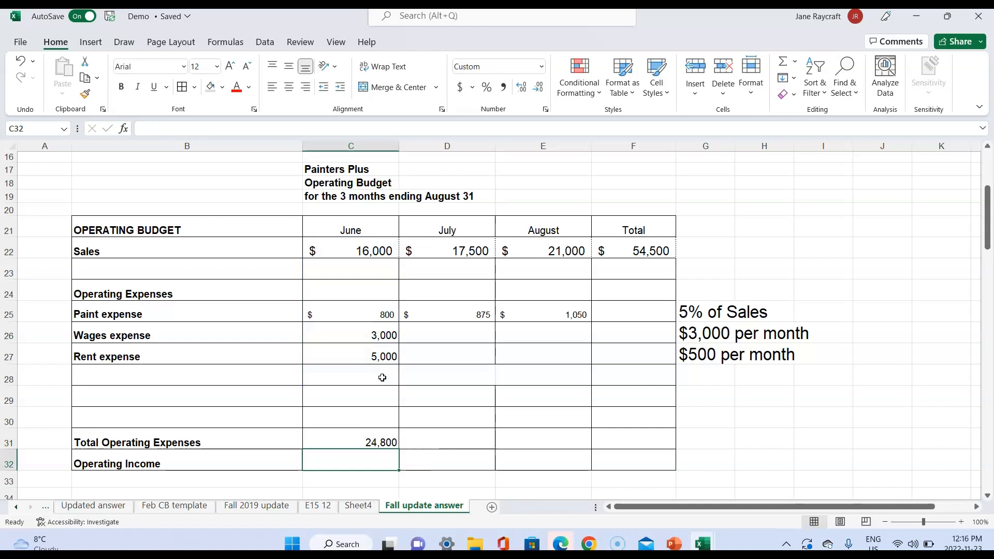
# - Replace June's total operating expenses formula in C31 with an AutoSum of C25:C30
pyautogui.click(383, 440)
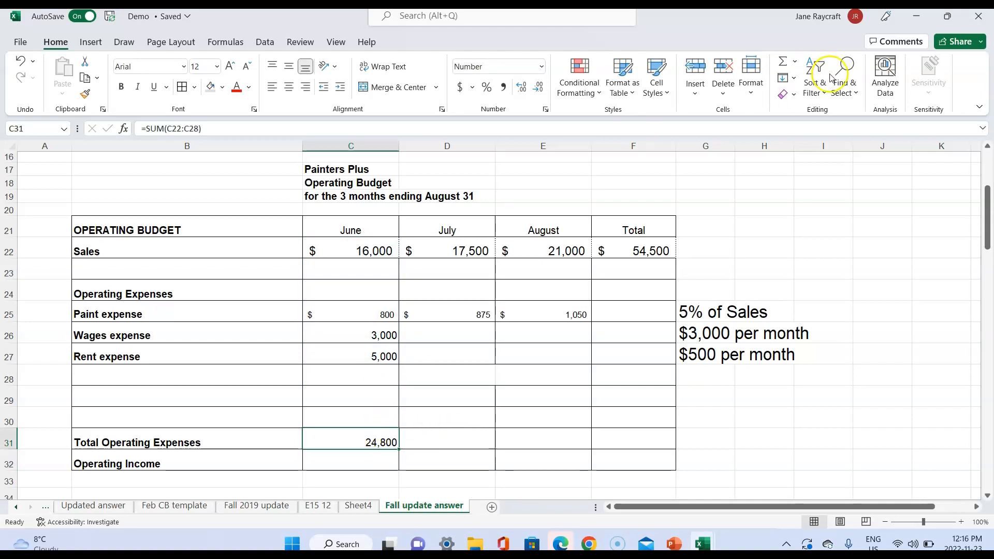
pyautogui.click(781, 62)
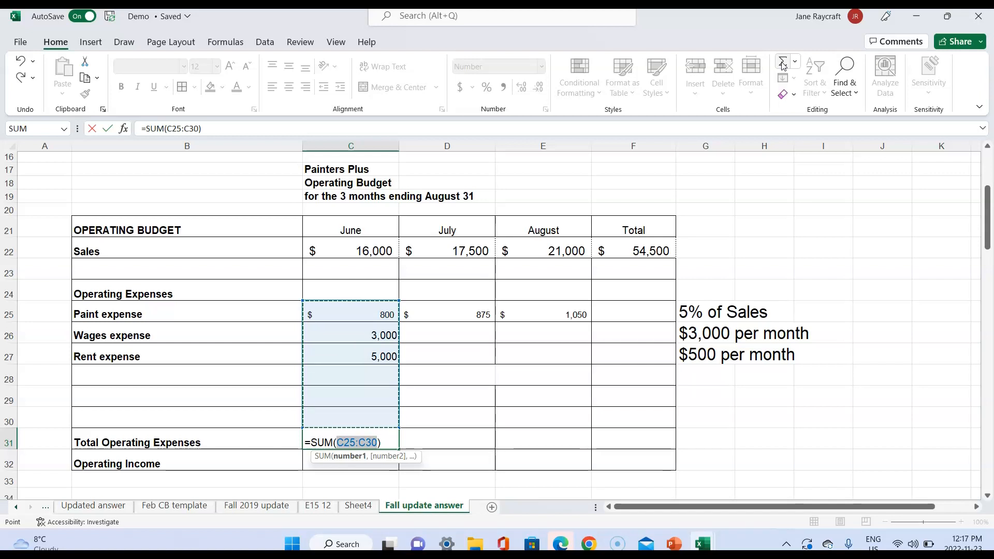
pyautogui.press('Return')
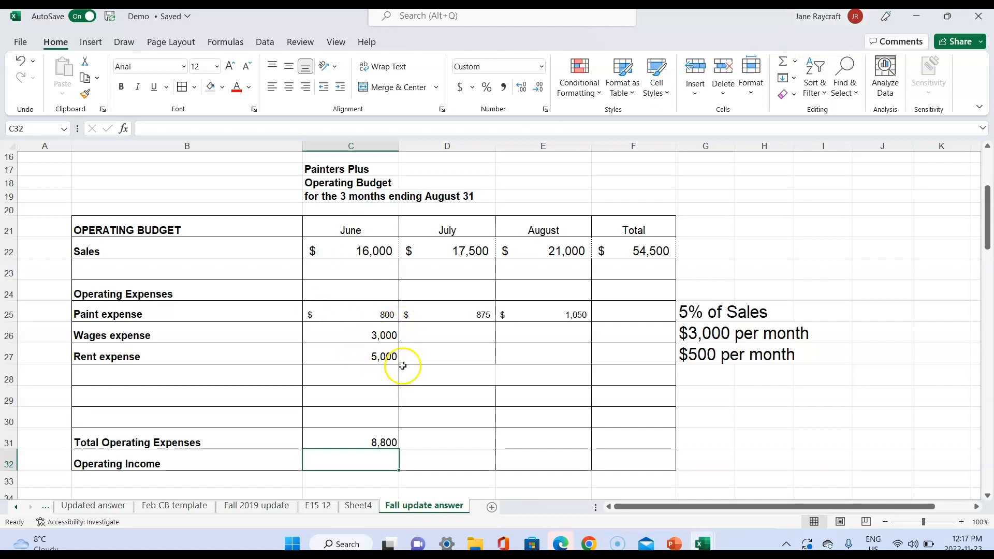
# - Correct June's rent expense in C27 to 500
pyautogui.click(368, 356)
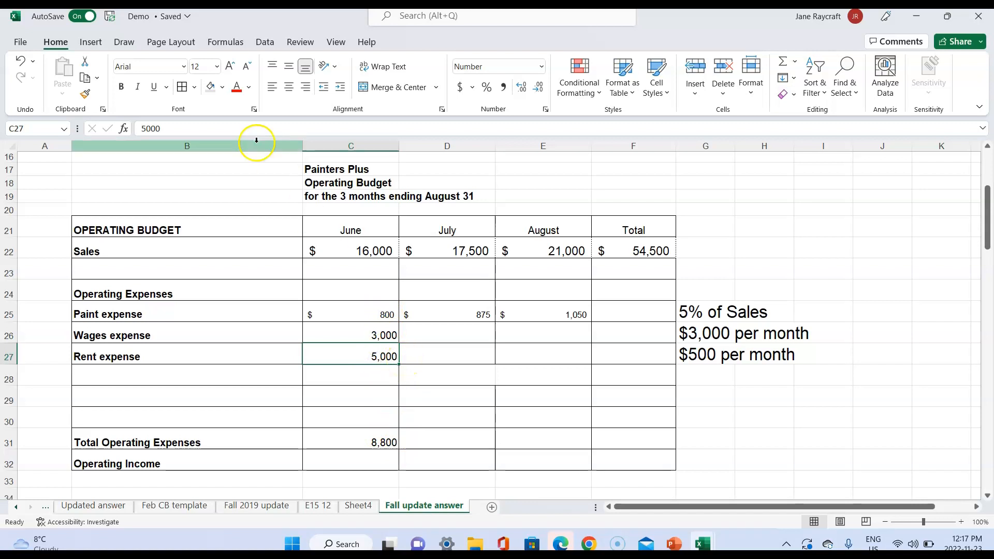
pyautogui.click(191, 129)
pyautogui.press('BackSpace')
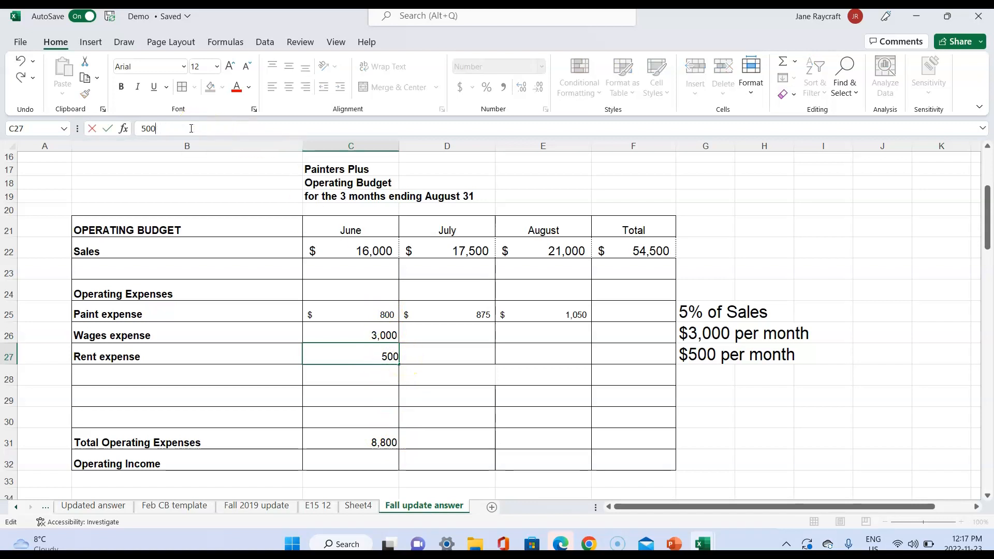
pyautogui.press('Return')
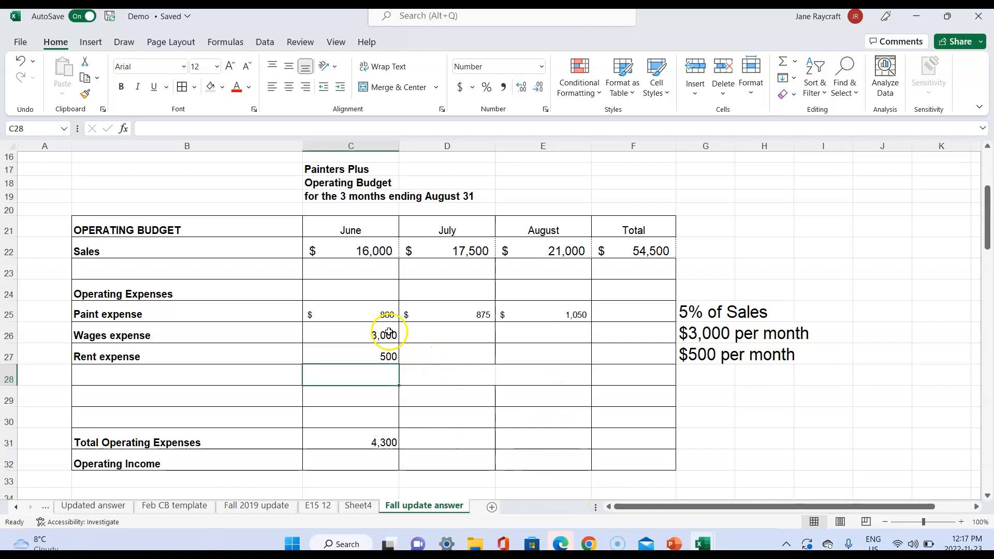
# - Copy June's wages and rent expenses (C26:C27) into the July and August columns
pyautogui.moveTo(389, 332); pyautogui.dragTo(390, 356)
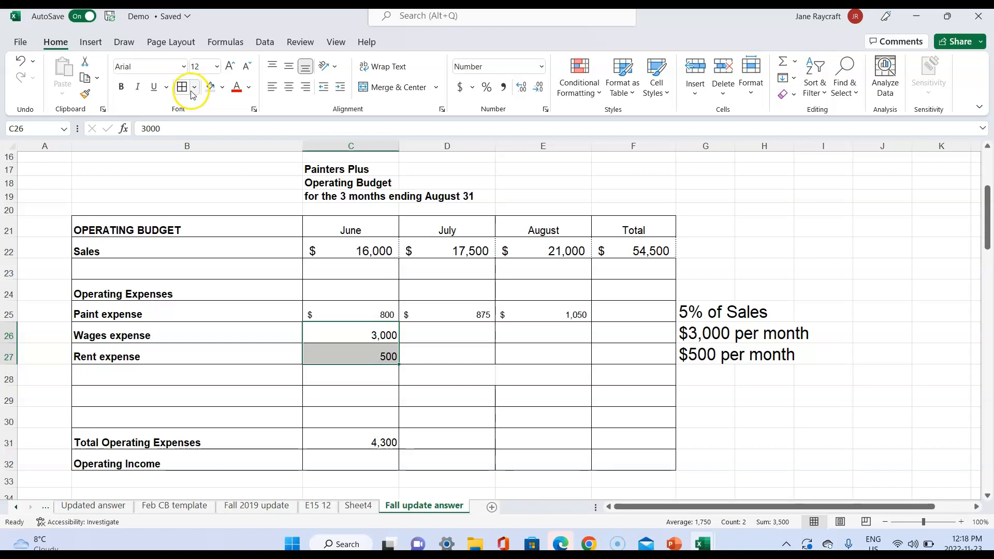
pyautogui.click(85, 78)
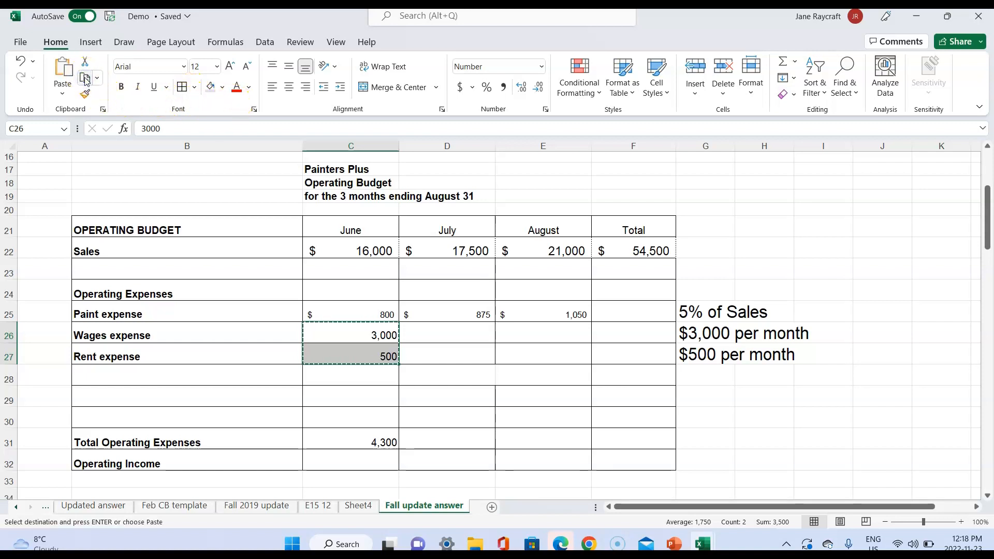
pyautogui.press('Right')
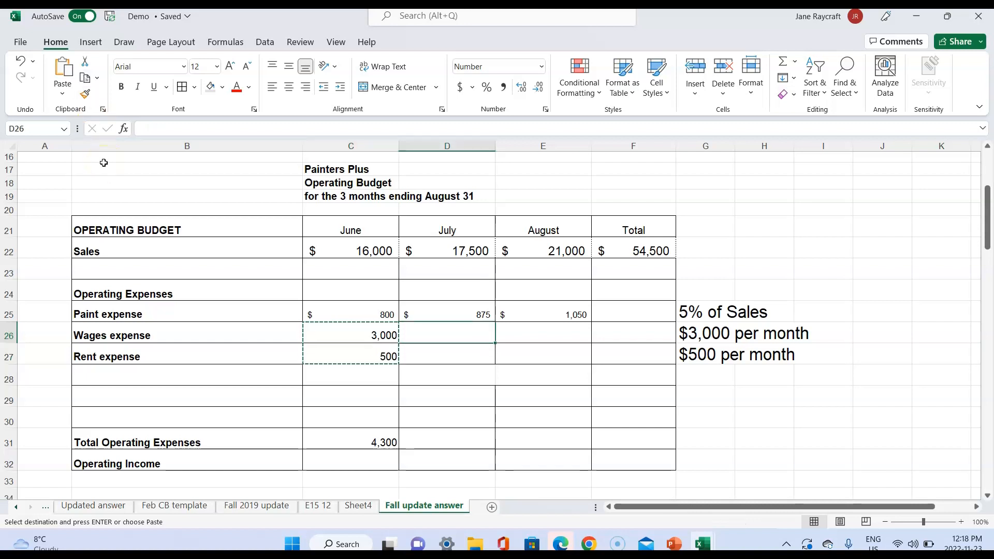
pyautogui.click(61, 70)
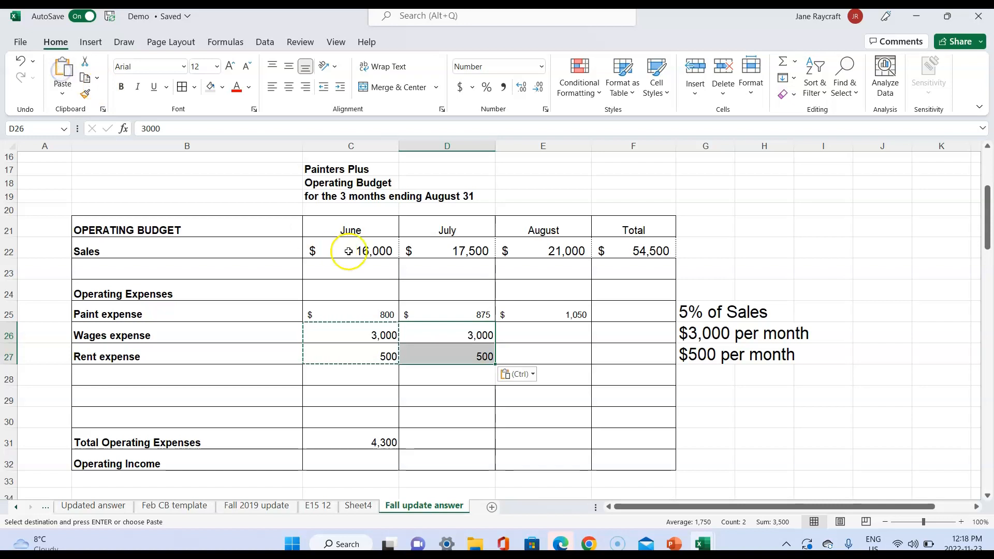
pyautogui.click(540, 333)
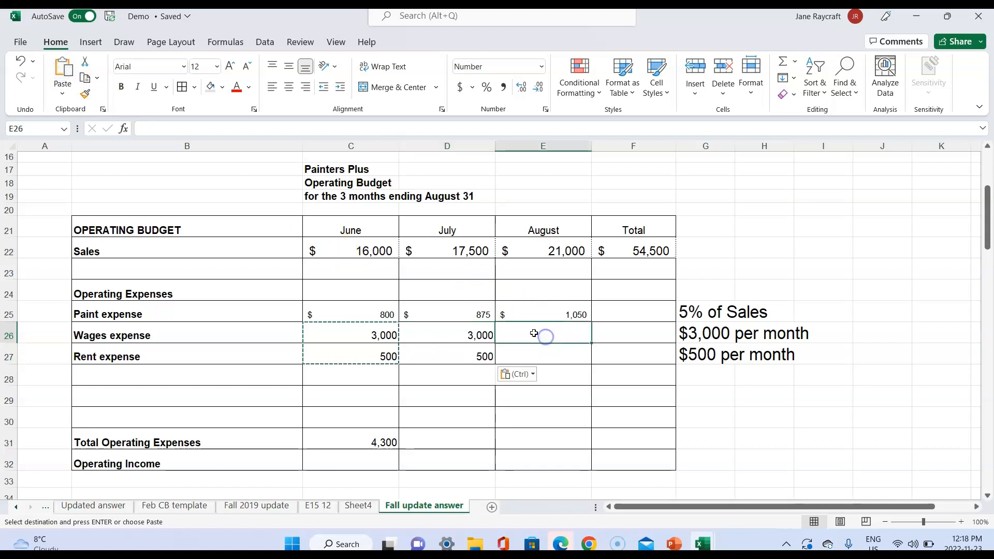
pyautogui.click(63, 72)
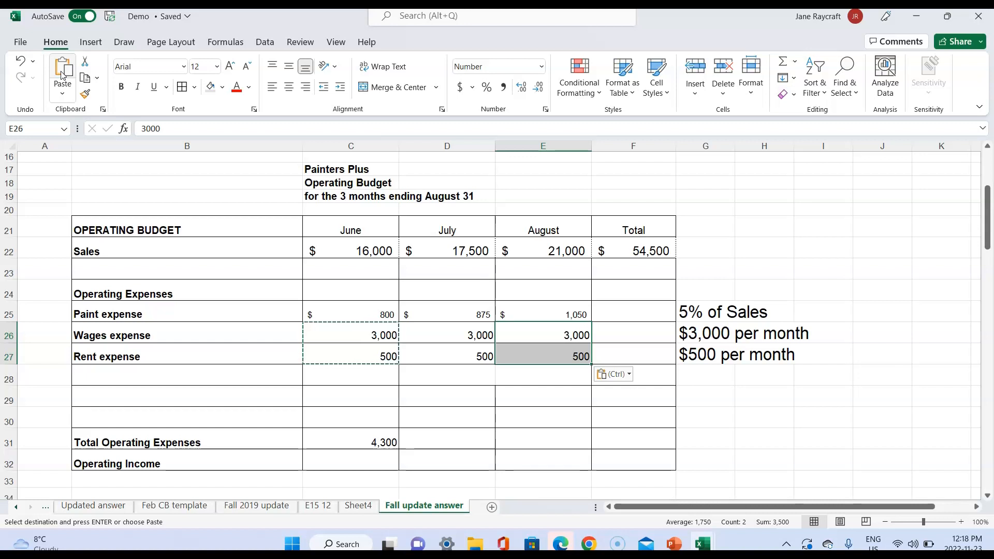
# - Fill June's Total Operating Expenses formula from C31 across to July and August
pyautogui.click(386, 443)
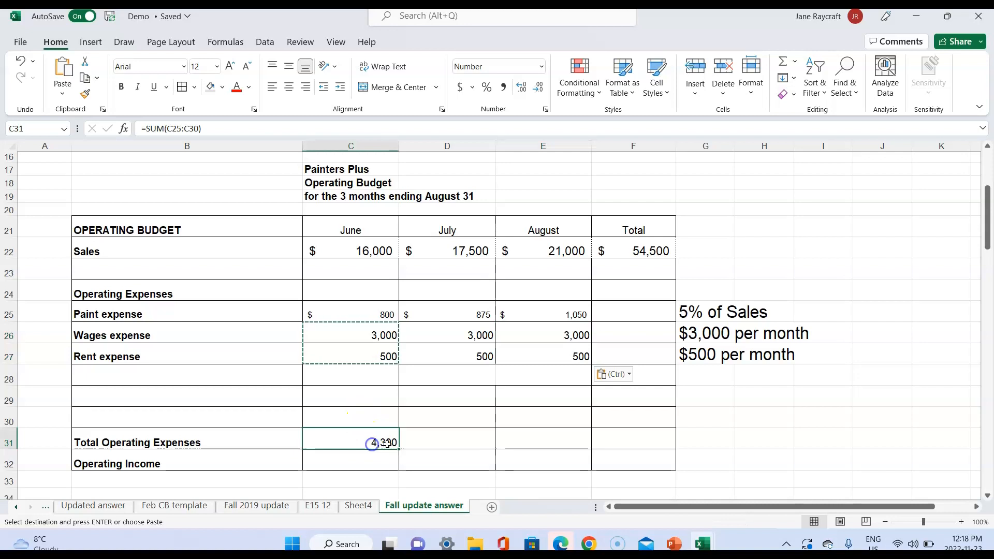
pyautogui.moveTo(397, 448); pyautogui.dragTo(579, 441)
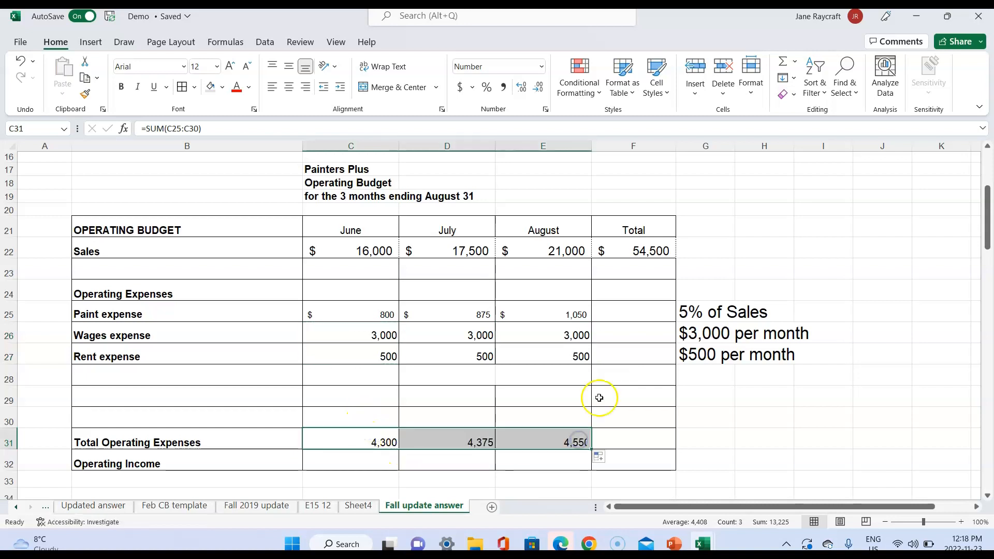
# - Total the paint expense in F25 with an AutoSum of C25:E25 and fill the formula down to wages and rent in F27
pyautogui.click(645, 315)
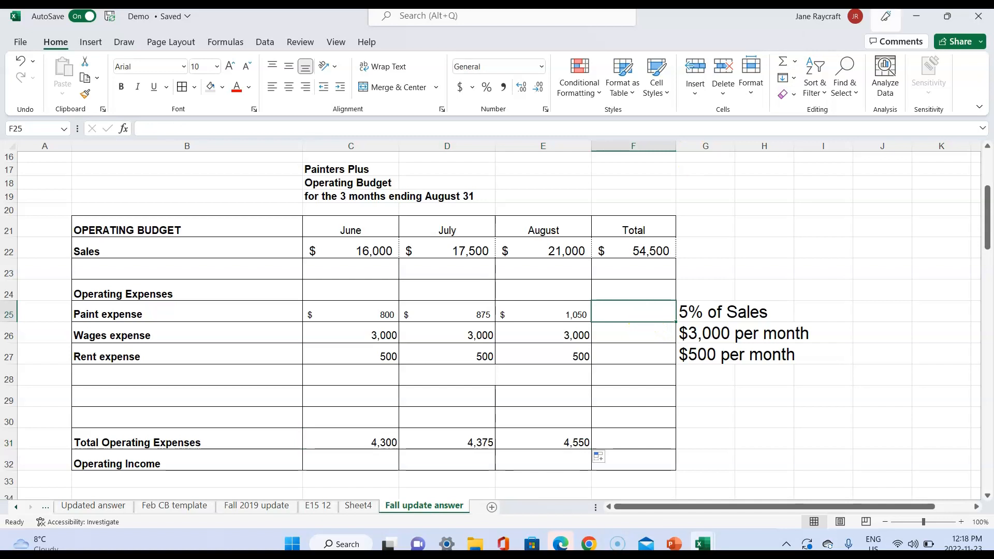
pyautogui.click(785, 69)
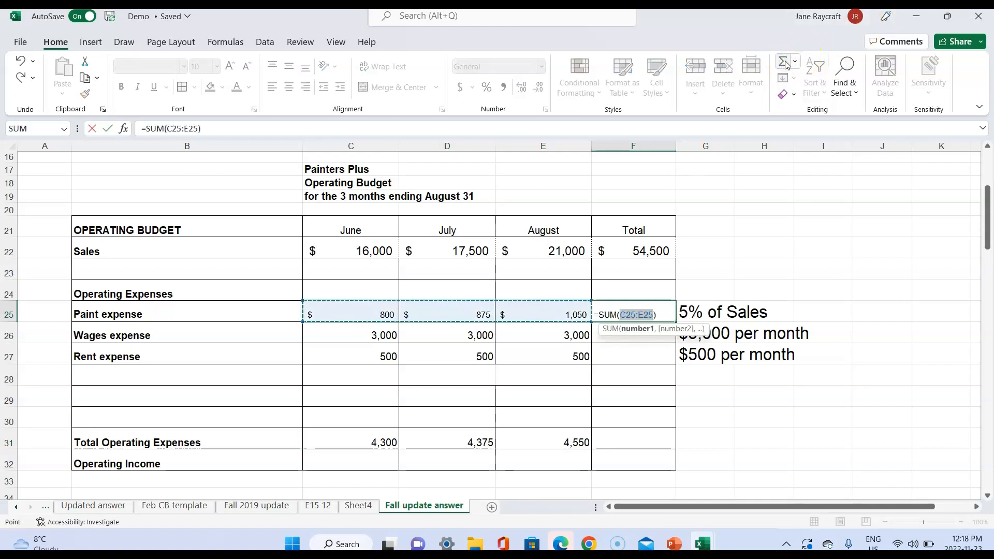
pyautogui.press('Return')
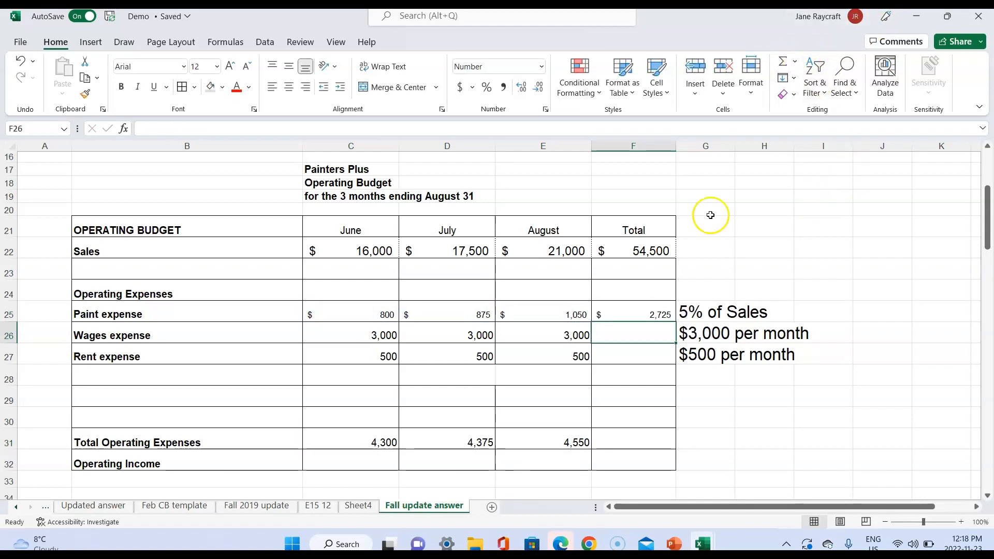
pyautogui.click(645, 314)
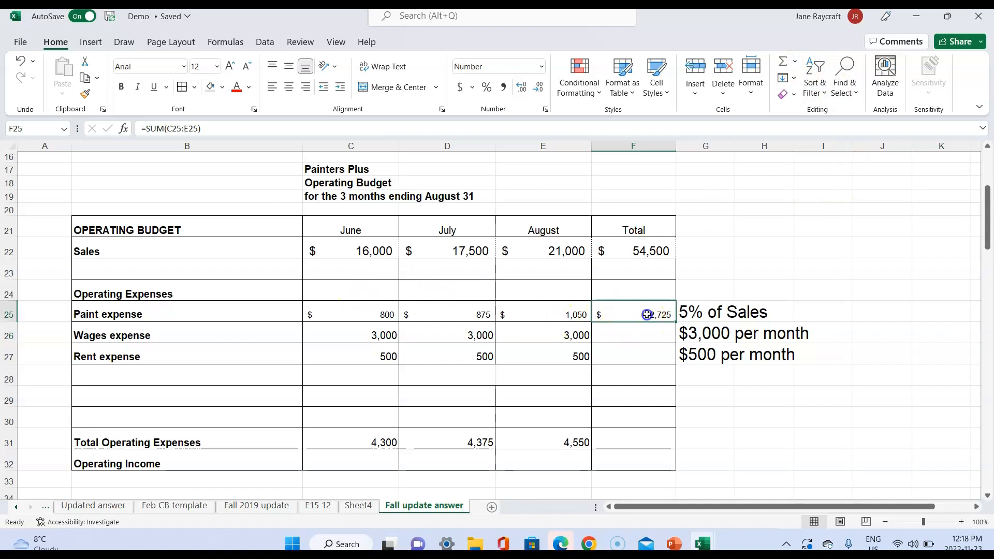
pyautogui.moveTo(674, 321); pyautogui.dragTo(675, 359)
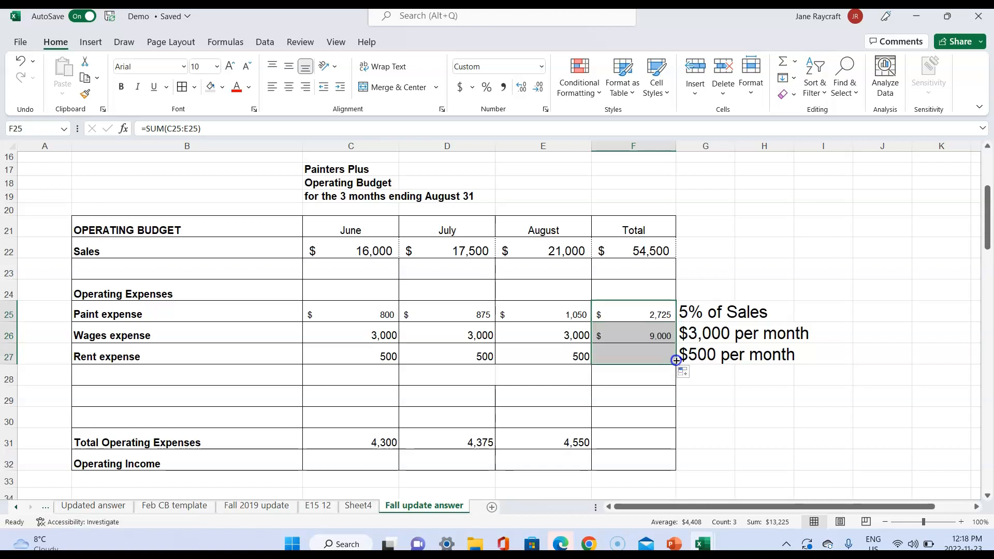
# - Fill August's Total Operating Expenses formula from E31 into the Total column cell F31
pyautogui.click(648, 446)
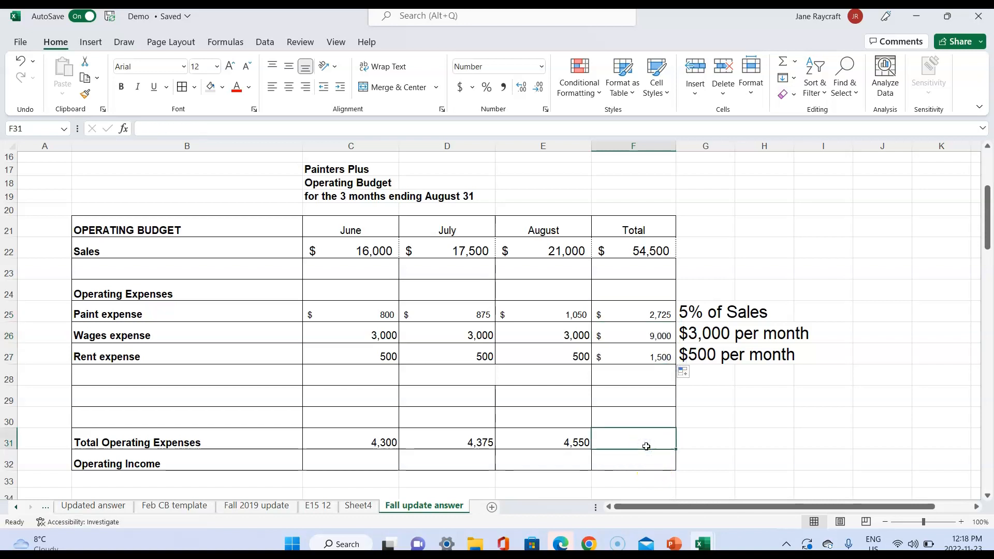
pyautogui.click(577, 442)
pyautogui.moveTo(592, 449); pyautogui.dragTo(653, 446)
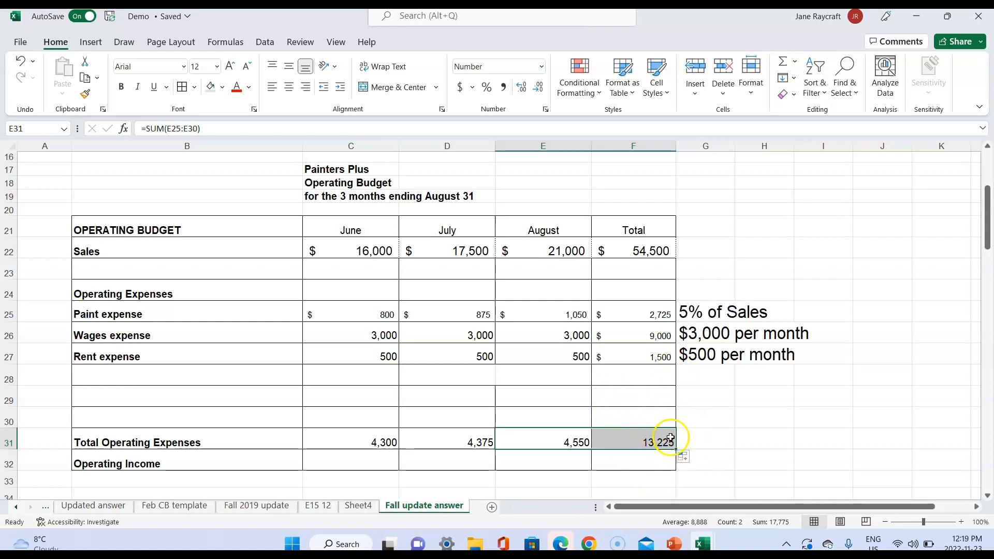
# - Calculate June's Operating Income in C32 with =C22-C31 and fill the formula across to the Total column in F32
pyautogui.click(356, 463)
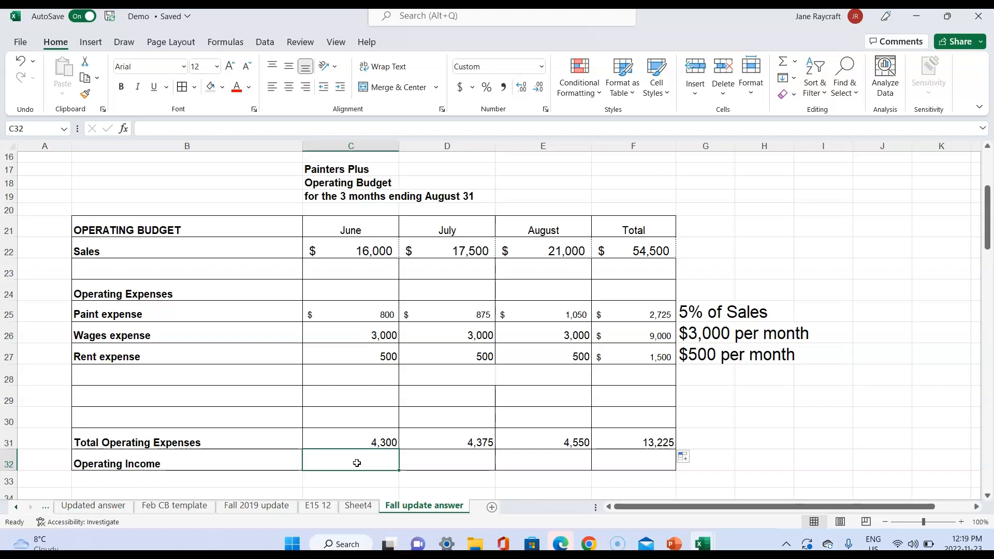
pyautogui.write('=')
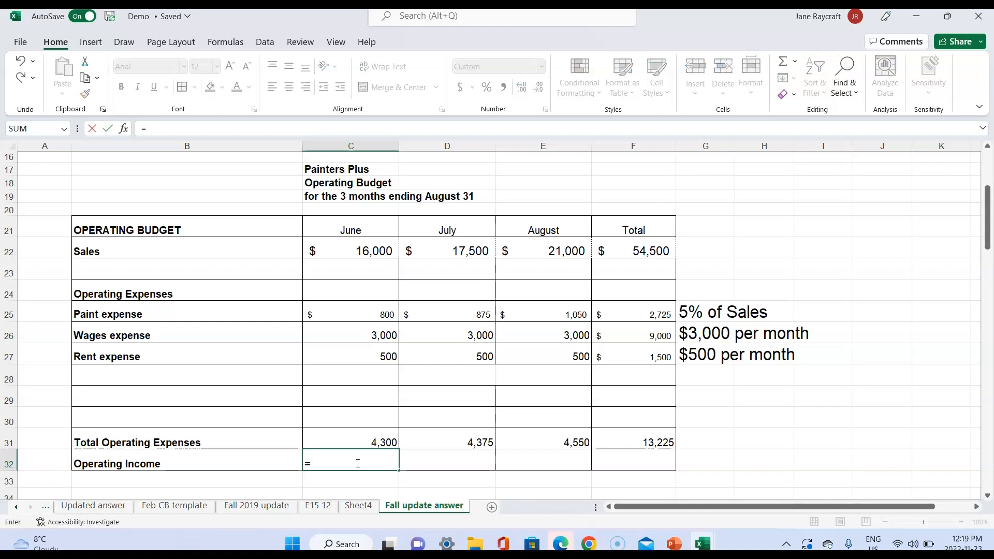
pyautogui.click(358, 248)
pyautogui.write('-')
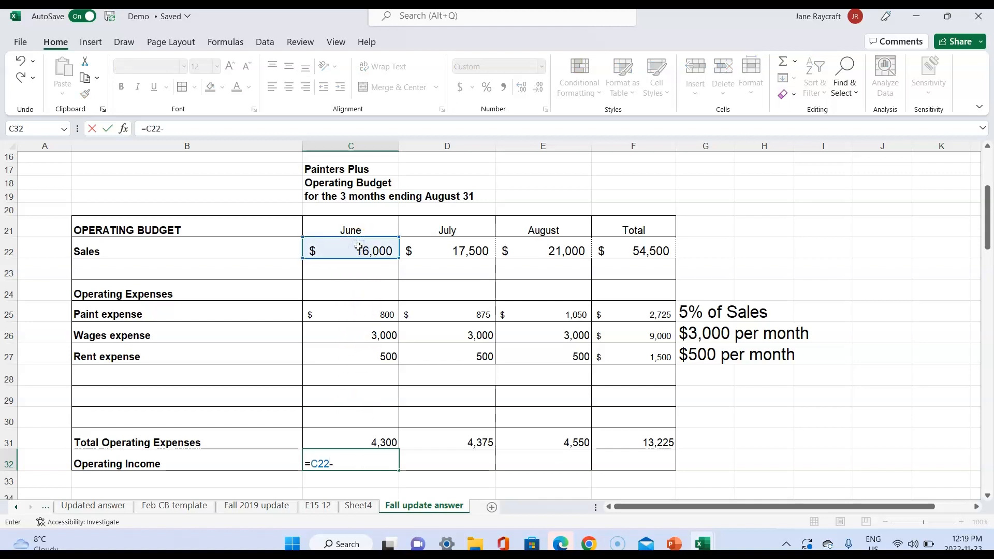
pyautogui.click(365, 441)
pyautogui.press('Return')
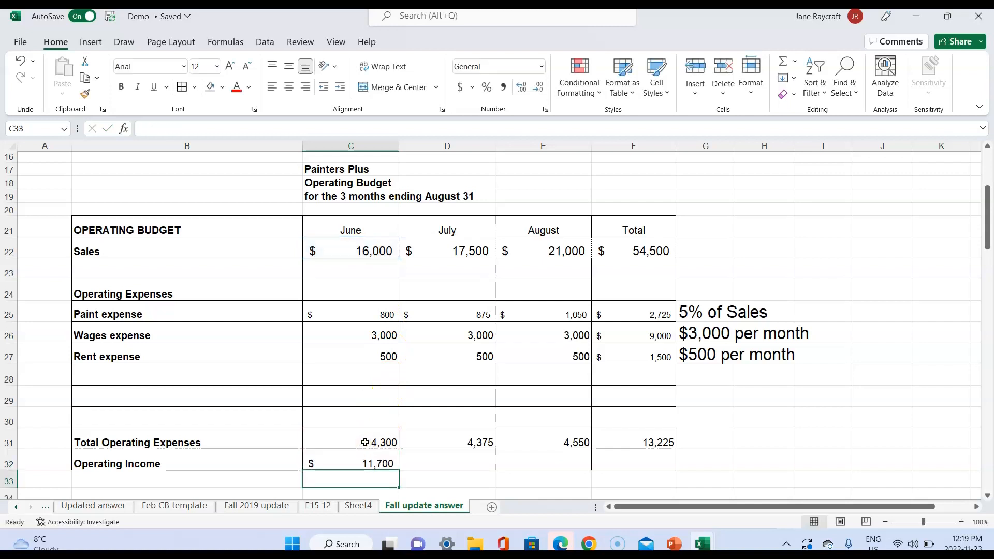
pyautogui.click(348, 466)
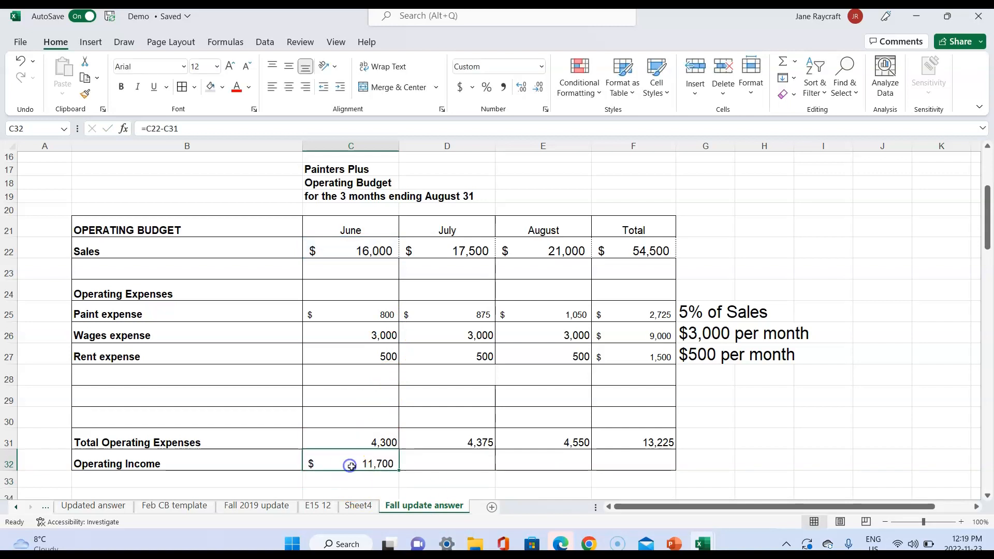
pyautogui.moveTo(397, 473); pyautogui.dragTo(648, 463)
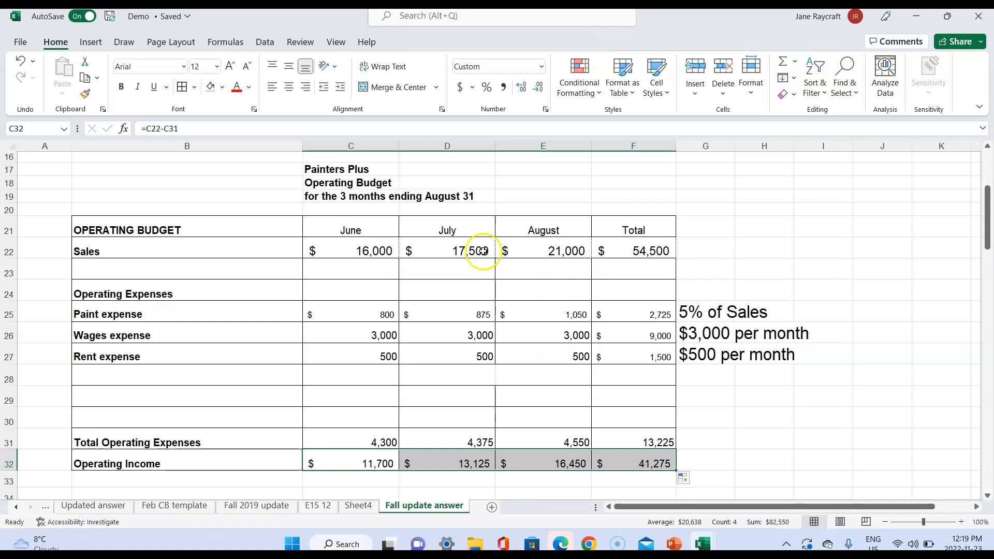
# - Change August's sales in E22 to 20000
pyautogui.click(475, 251)
pyautogui.click(577, 251)
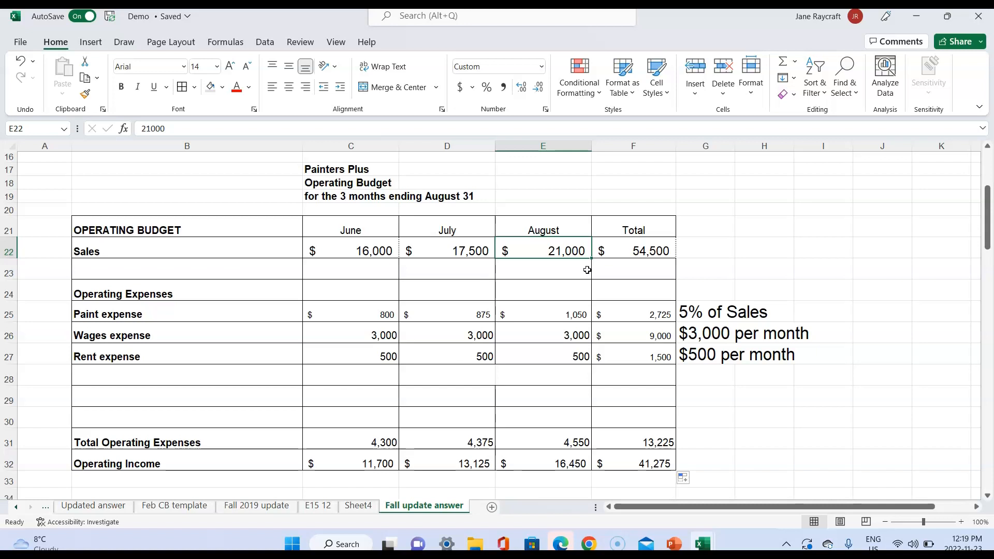
pyautogui.write('20000')
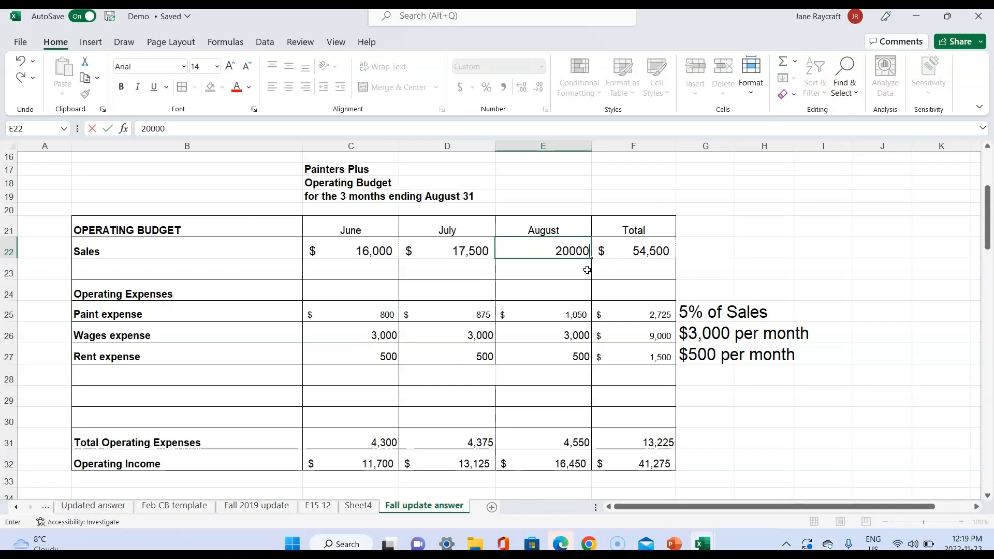
pyautogui.press('Return')
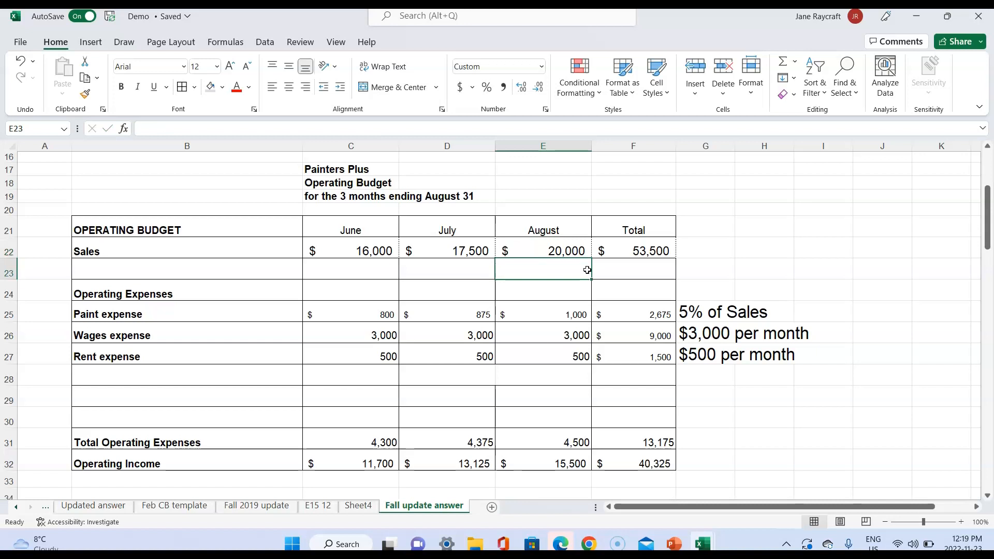